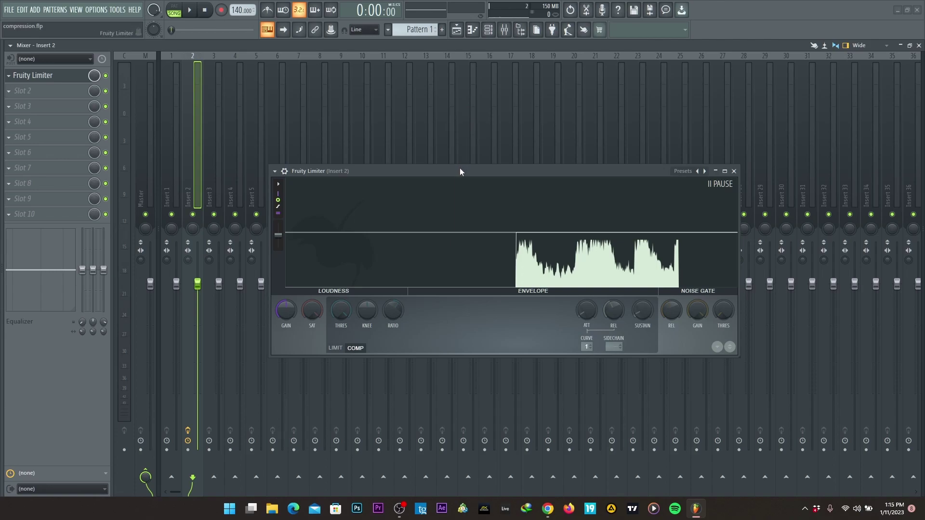
Step: Show the playlist, move the limiter window up-left to reveal the Track 2 clip, and audition the loop
left_click(458, 32)
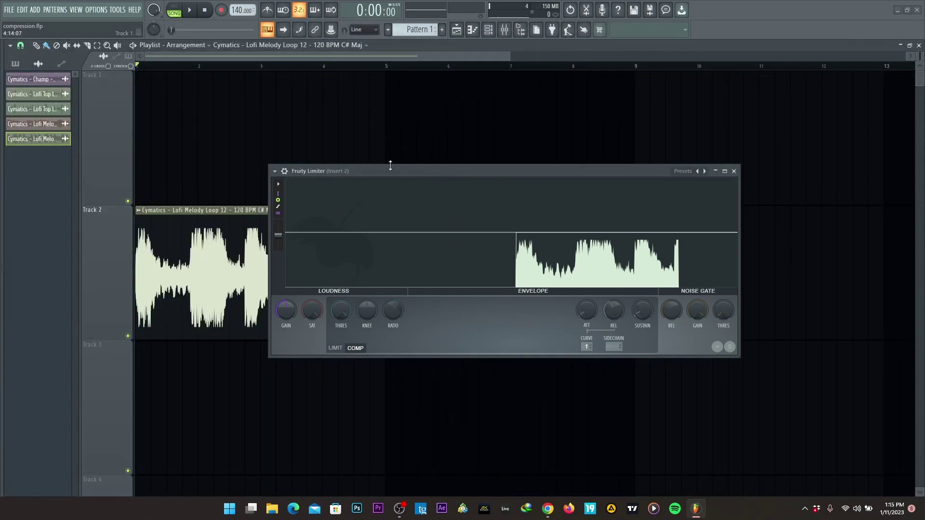
left_click_drag(400, 169, 287, 30)
left_click(192, 12)
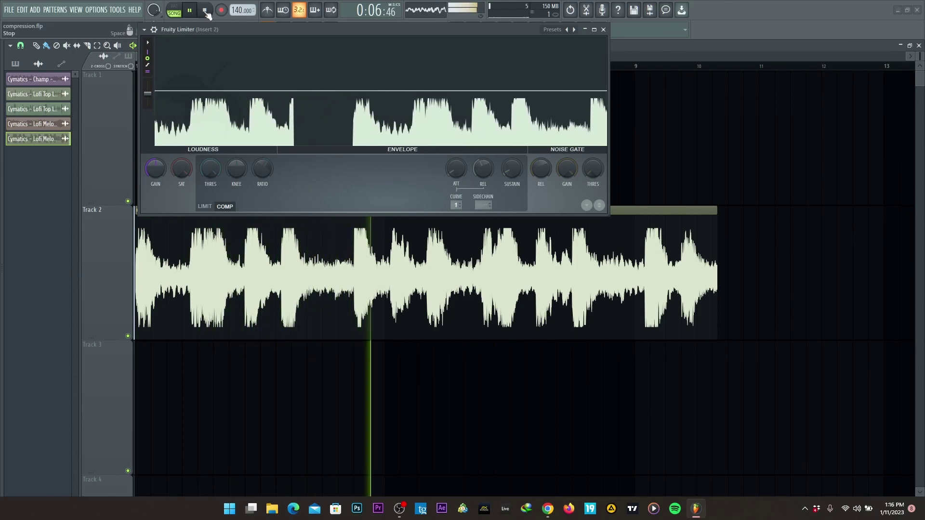
left_click(285, 133)
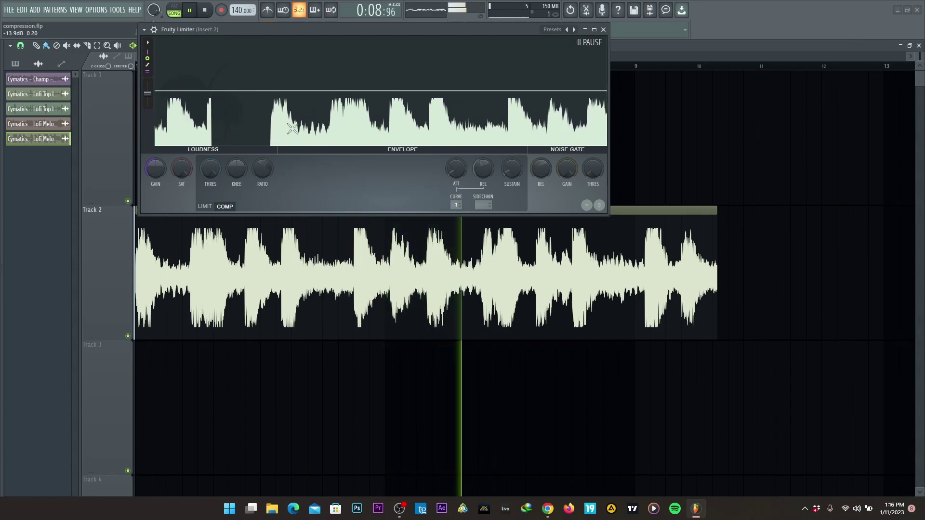
left_click(206, 11)
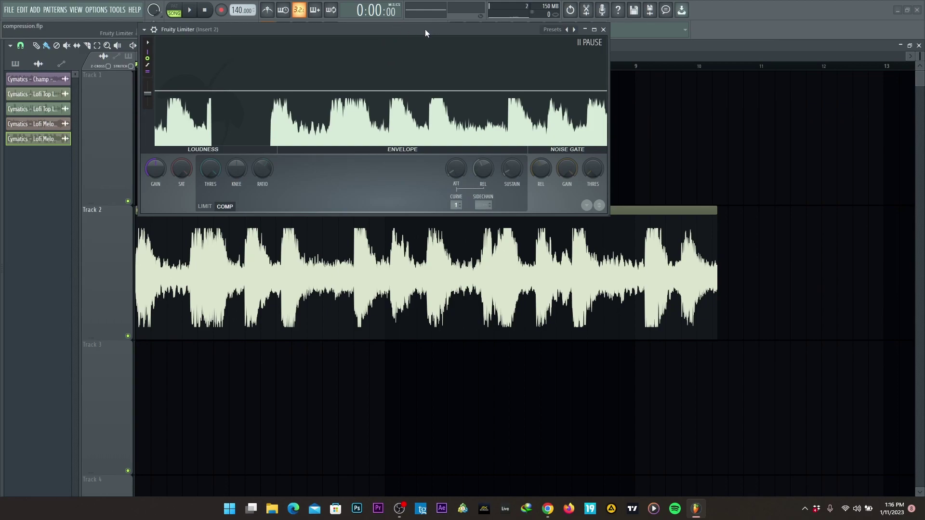
Step: Shrink the limiter window, settle it mid-playlist, and play the loop through once
left_click_drag(424, 29, 414, 2)
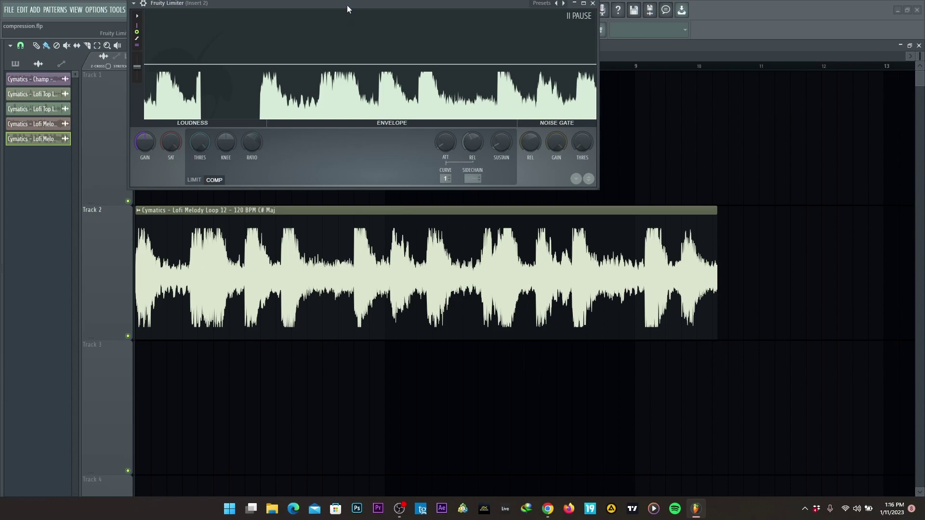
left_click_drag(346, 5, 505, 67)
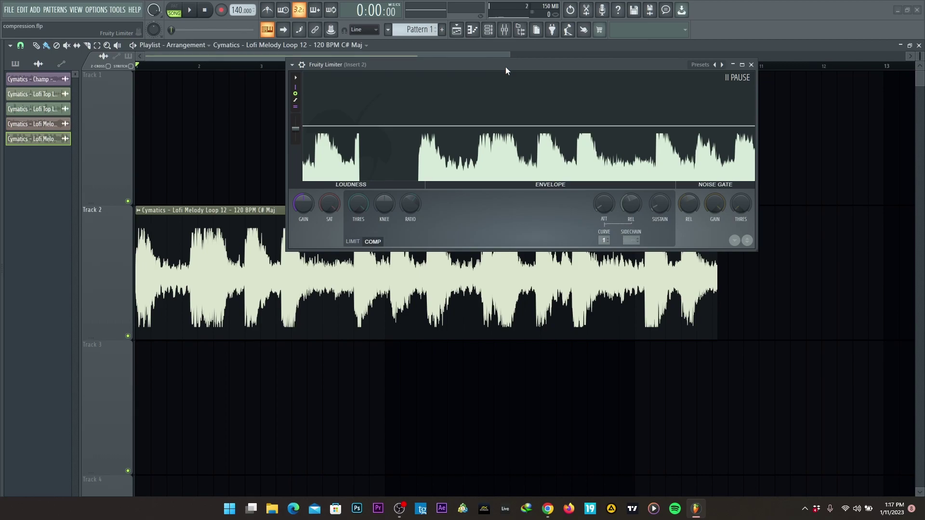
left_click_drag(506, 68, 511, 150)
left_click_drag(765, 341, 689, 344)
key("space")
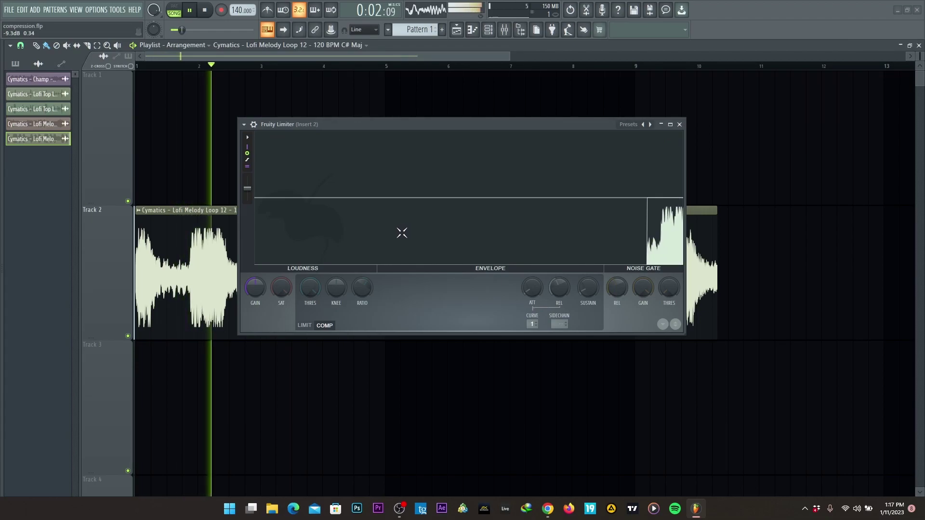
left_click_drag(433, 125, 397, 118)
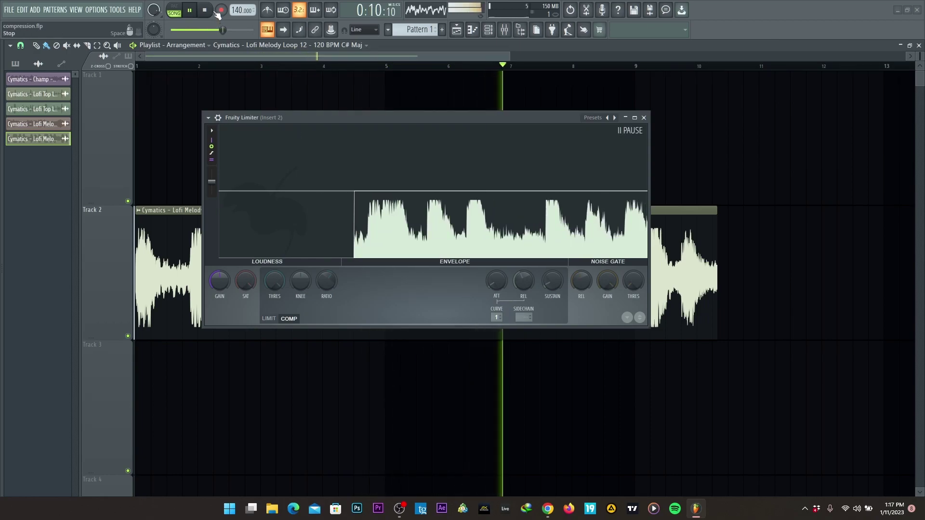
key("space")
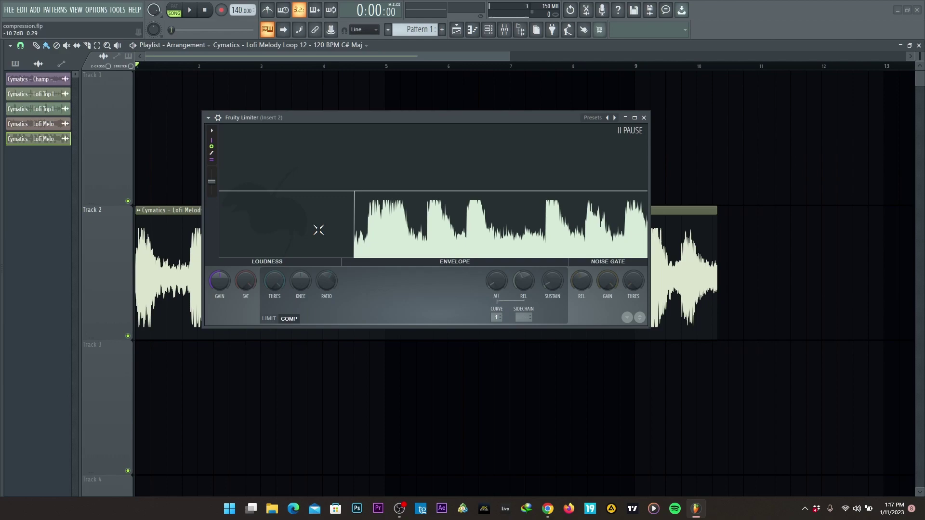
left_click(268, 319)
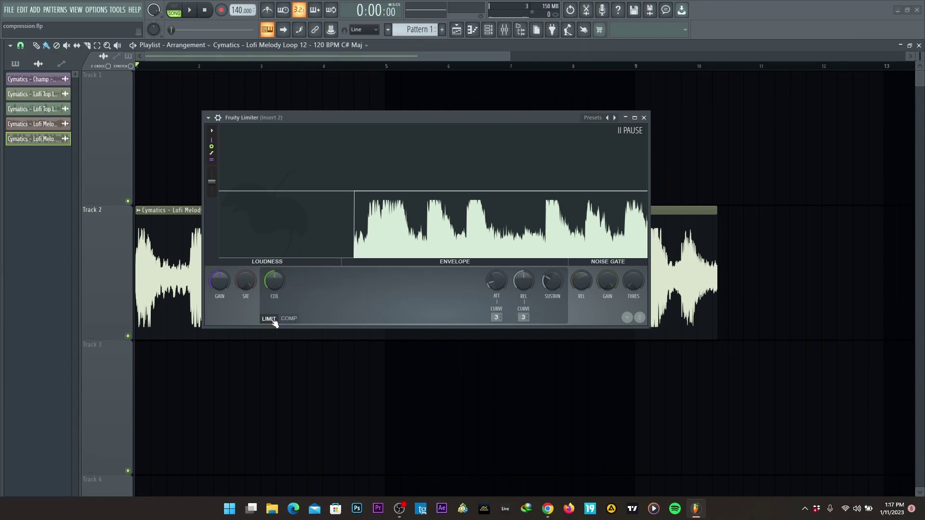
left_click(289, 319)
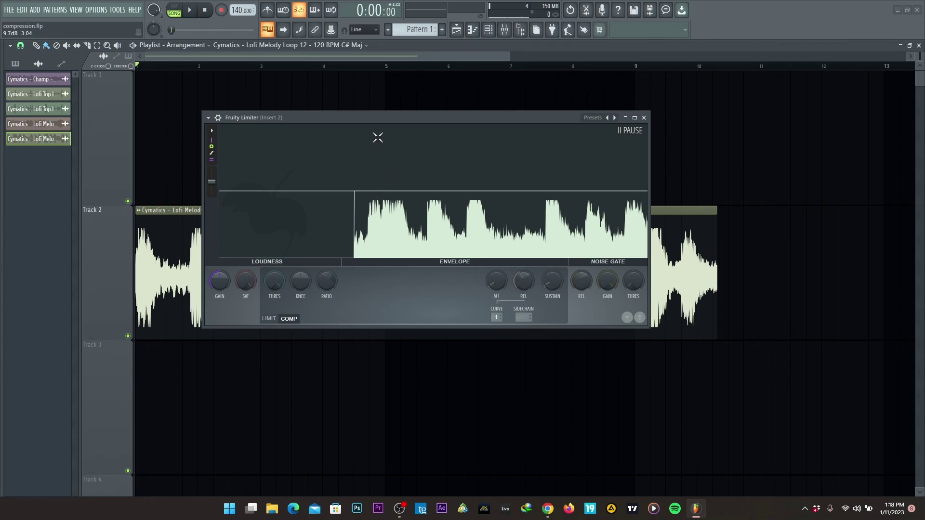
Step: Lower the compressor threshold to about -16.6 dB and reset the ratio to 1:1
left_click_drag(370, 118, 424, 173)
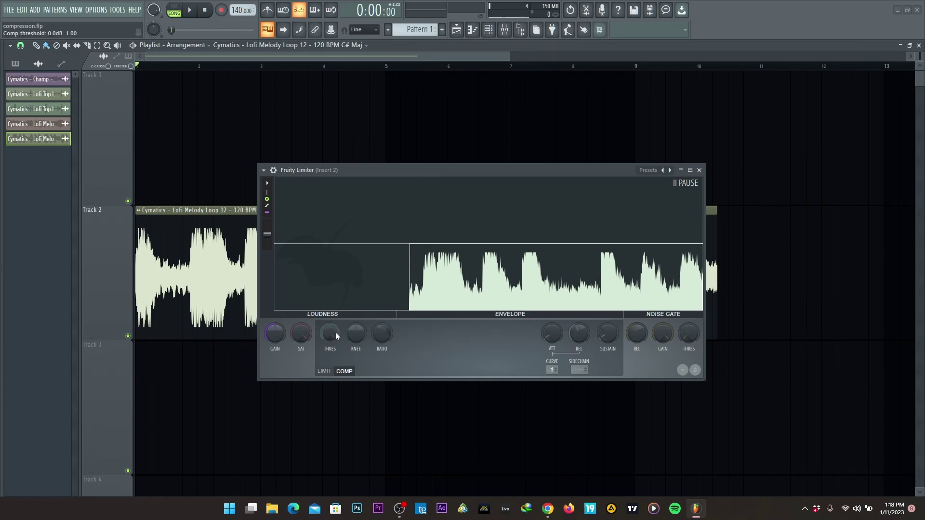
left_click_drag(330, 334, 330, 348)
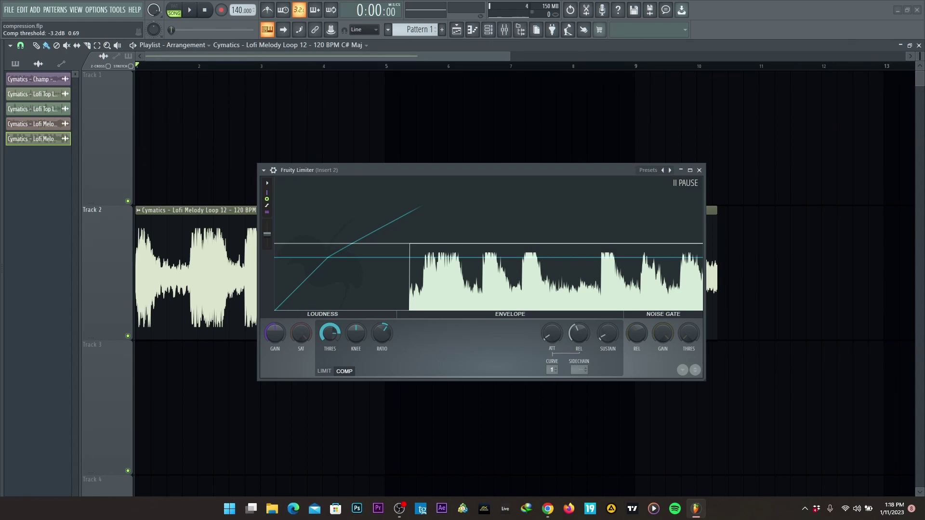
left_click_drag(330, 349, 330, 358)
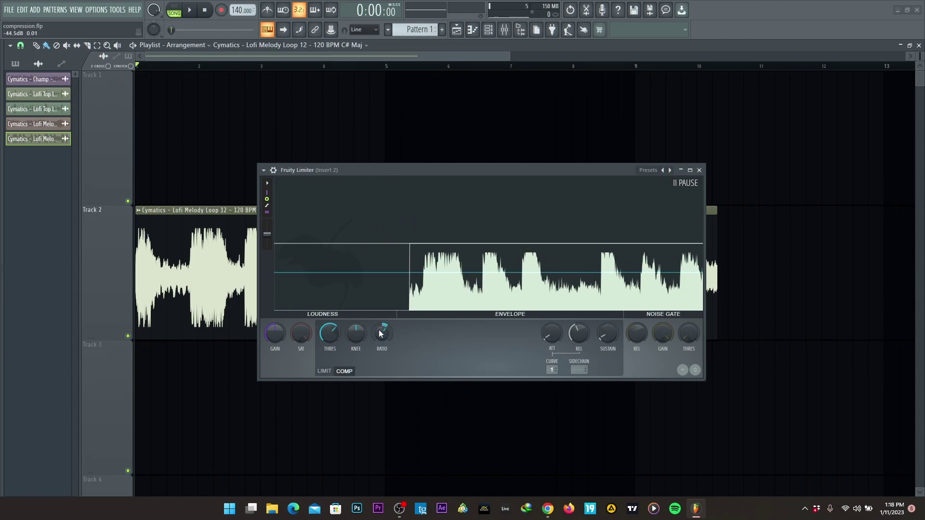
mouse_move(329, 333)
left_click_drag(329, 332, 329, 357)
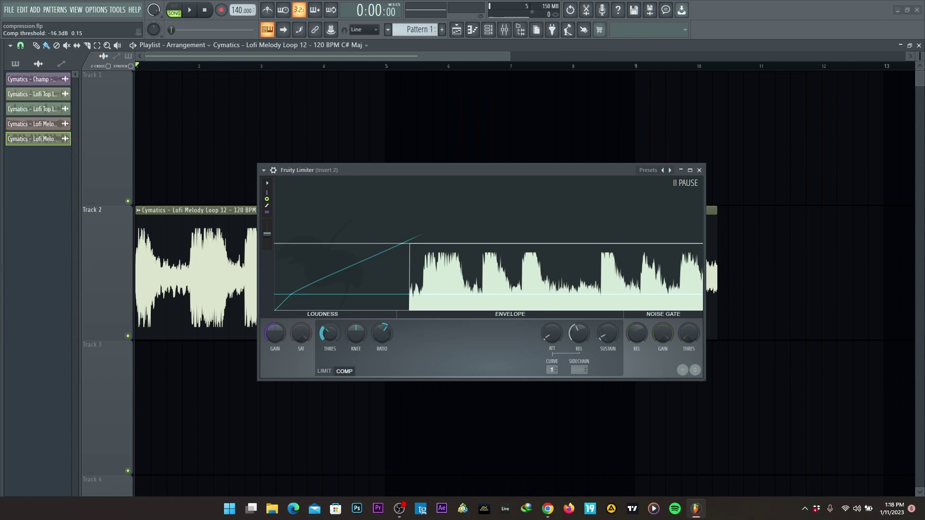
left_click_drag(330, 357, 329, 357)
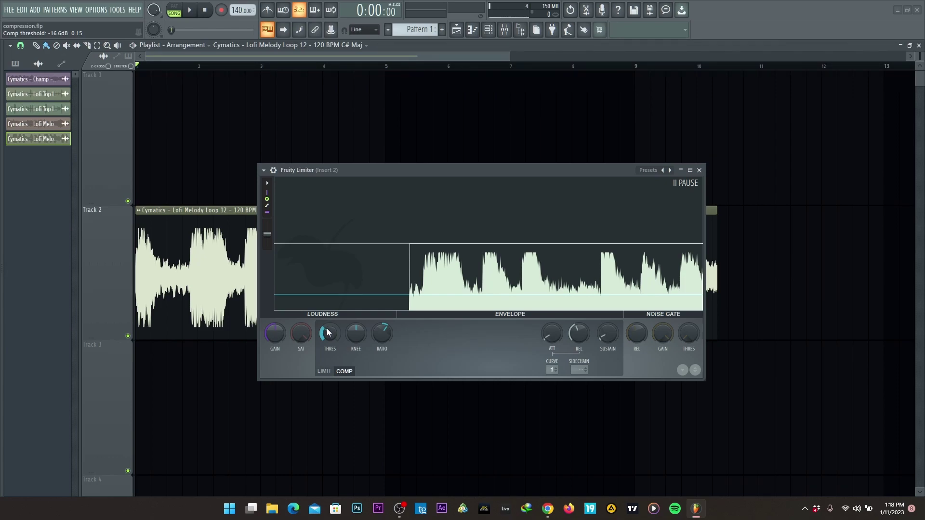
right_click(381, 334)
left_click(393, 340)
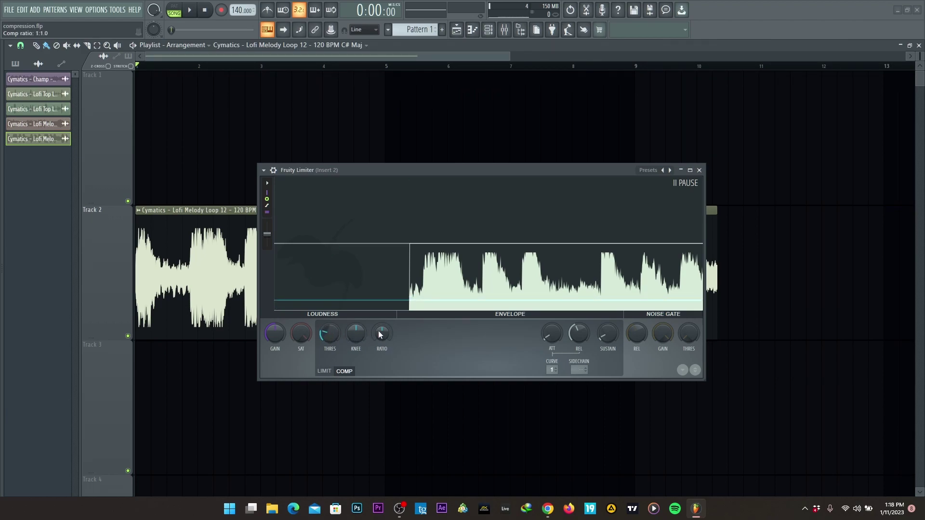
Step: With the loop playing, set threshold to -22.2 dB, knee 0%, and ratio 3.2:1
mouse_move(381, 332)
left_mouse_down()
mouse_move(381, 304)
mouse_move(381, 333)
left_mouse_up()
scroll(381, 334, "up", 3)
key("space")
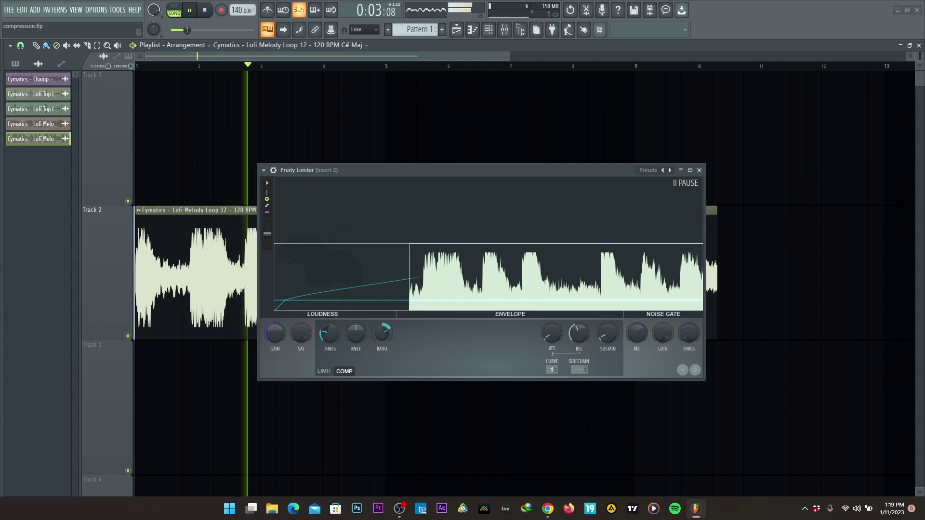
scroll(330, 334, "down", 5)
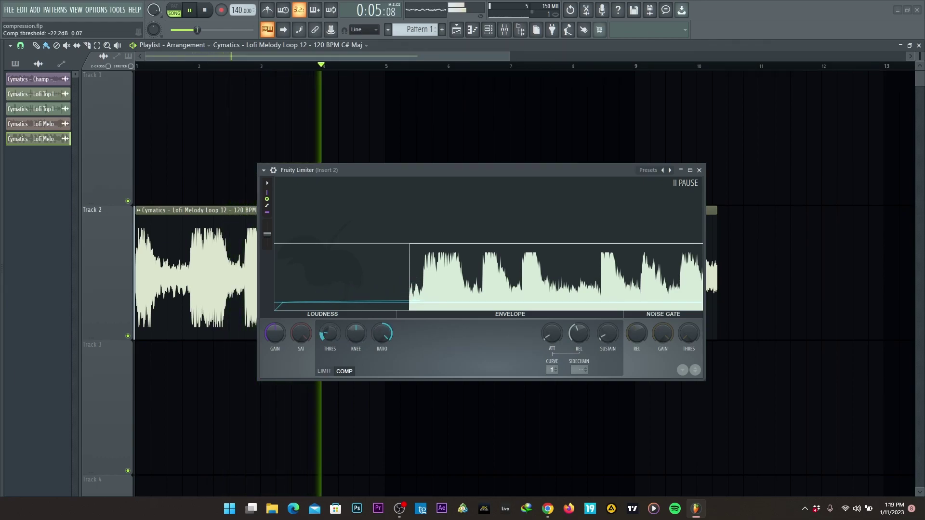
scroll(354, 335, "down", 5)
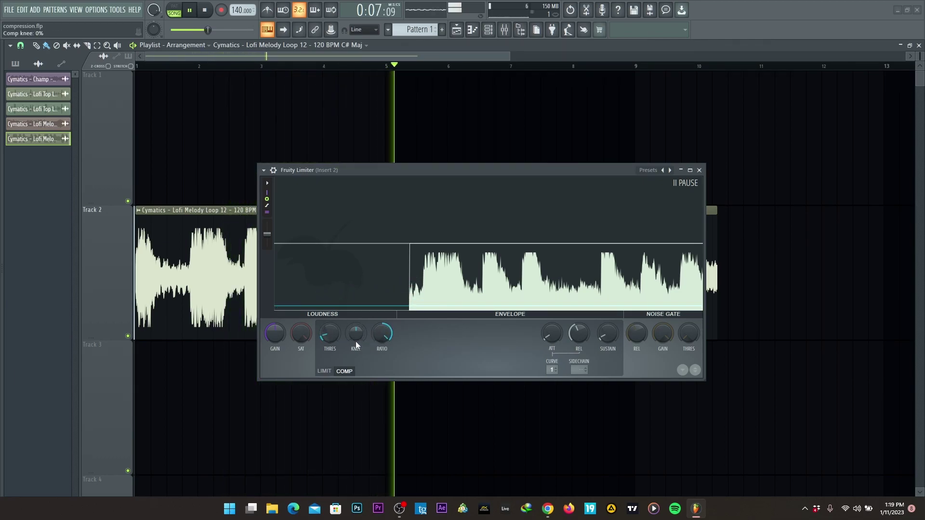
scroll(382, 335, "up", 5)
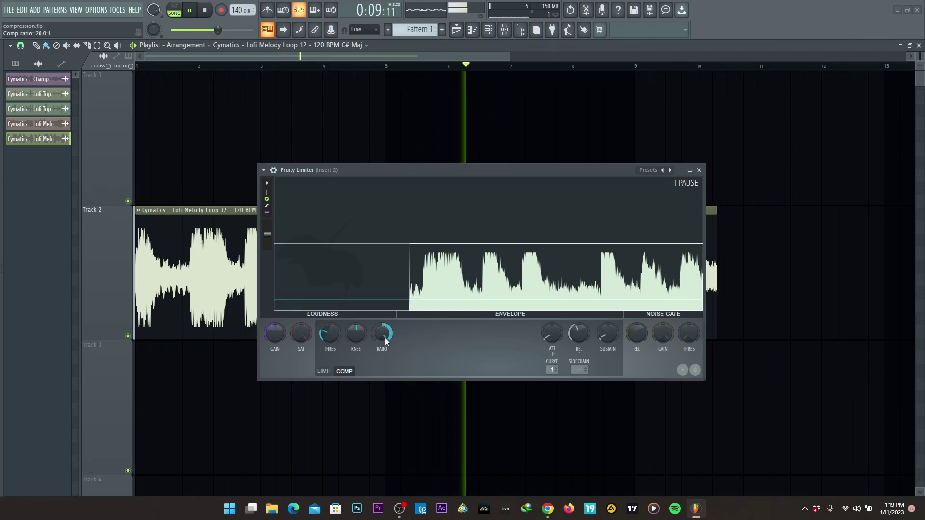
left_click_drag(387, 336, 387, 357)
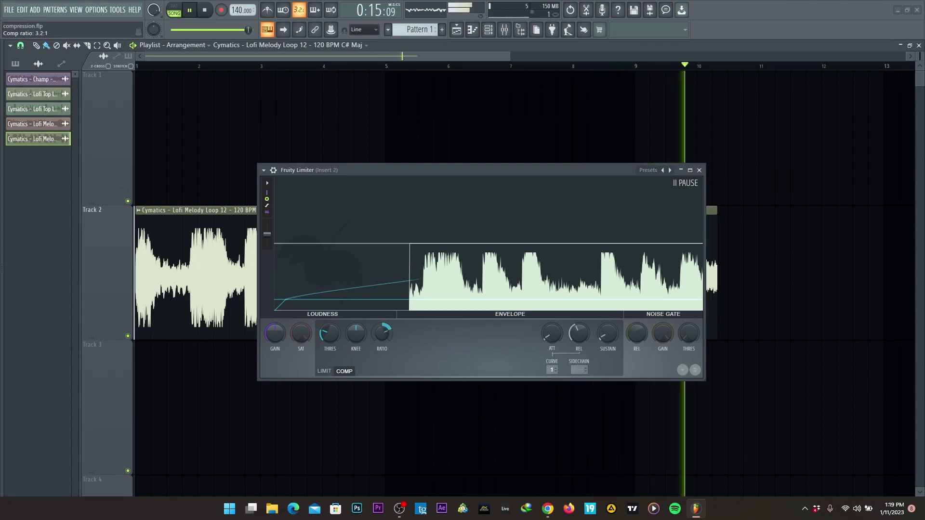
Step: Stop playback, switch to the mixer on Insert 2, and play the compressed loop again
key("space")
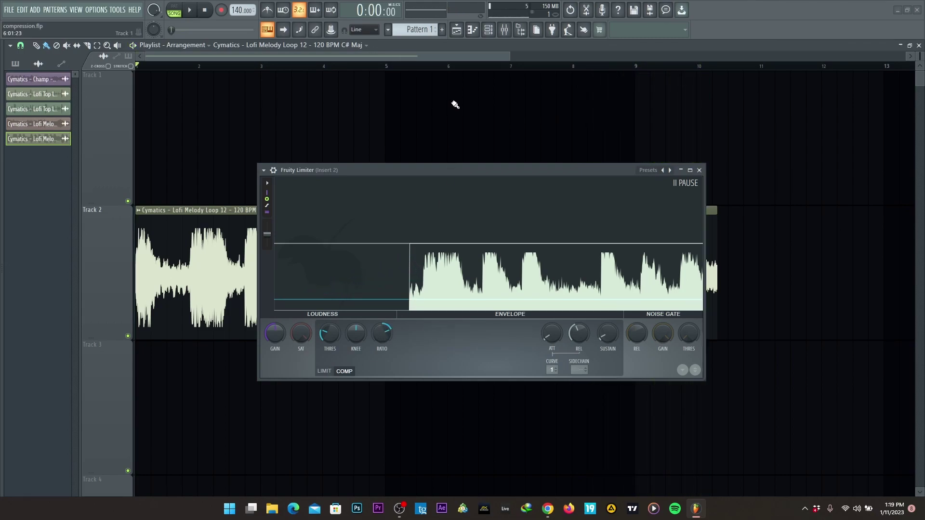
left_click(504, 30)
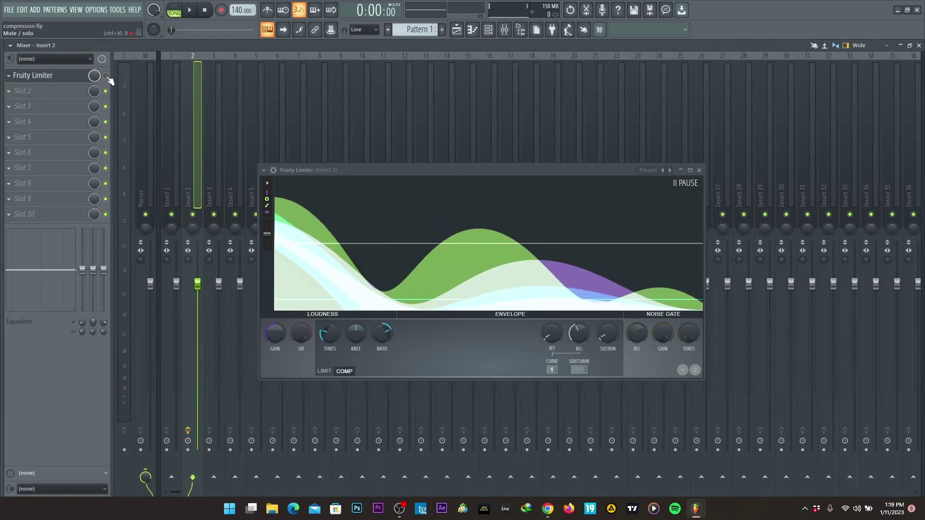
key("space")
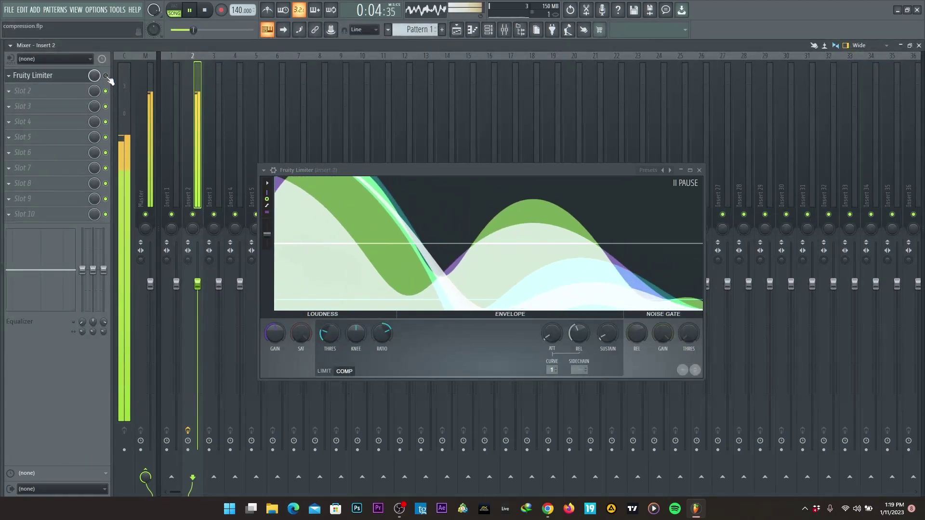
key("space")
key("space")
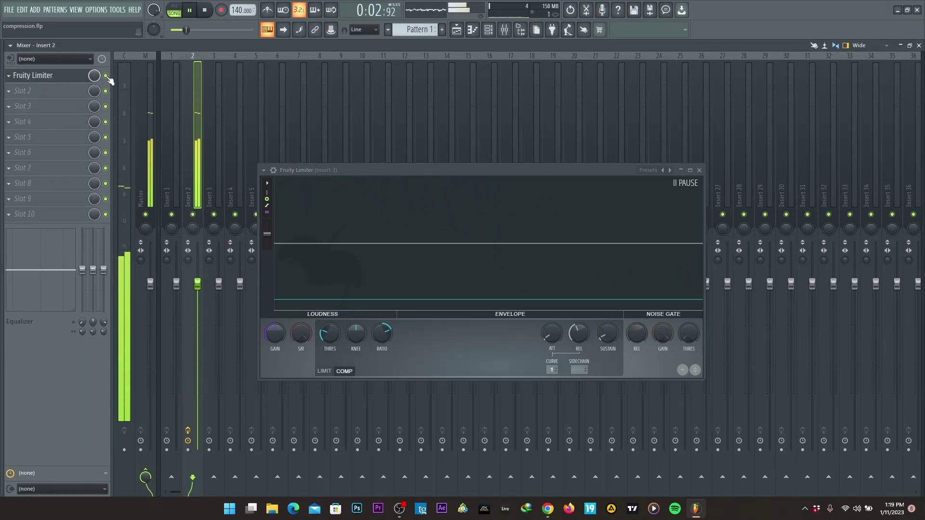
Step: Move the limiter window up-left and lower the compression ratio to 1.3:1, replaying the loop
key("space")
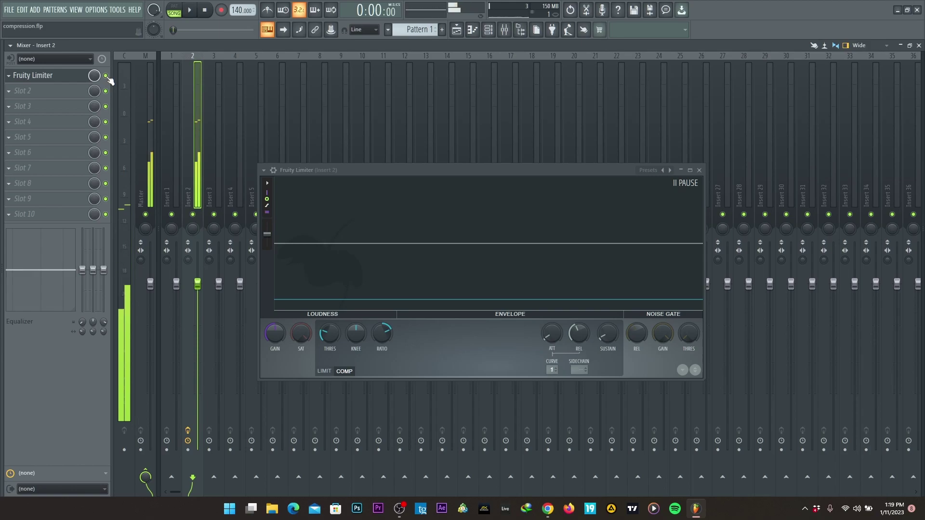
key("space")
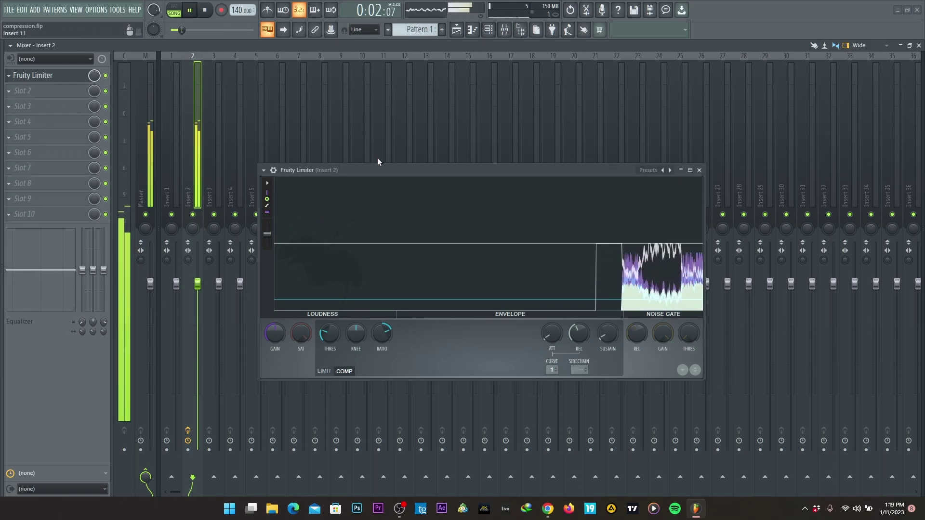
left_click_drag(386, 169, 315, 155)
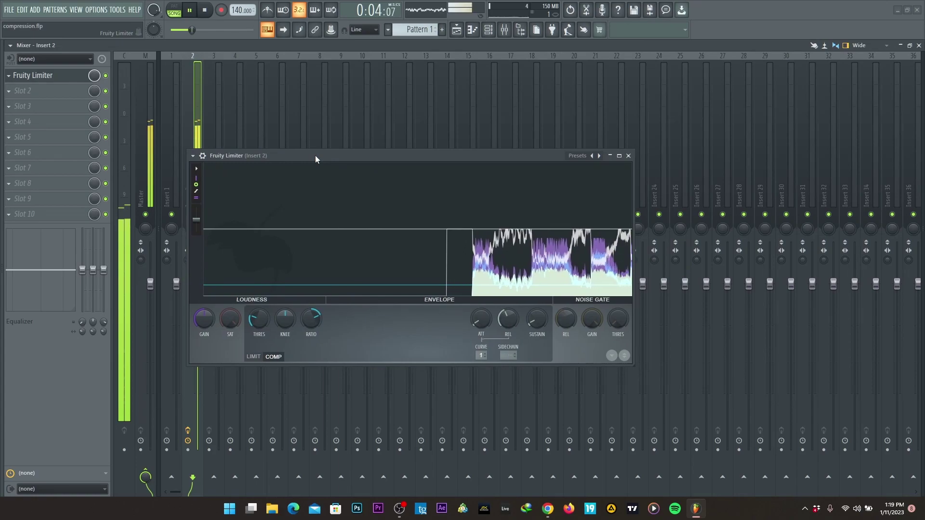
key("space")
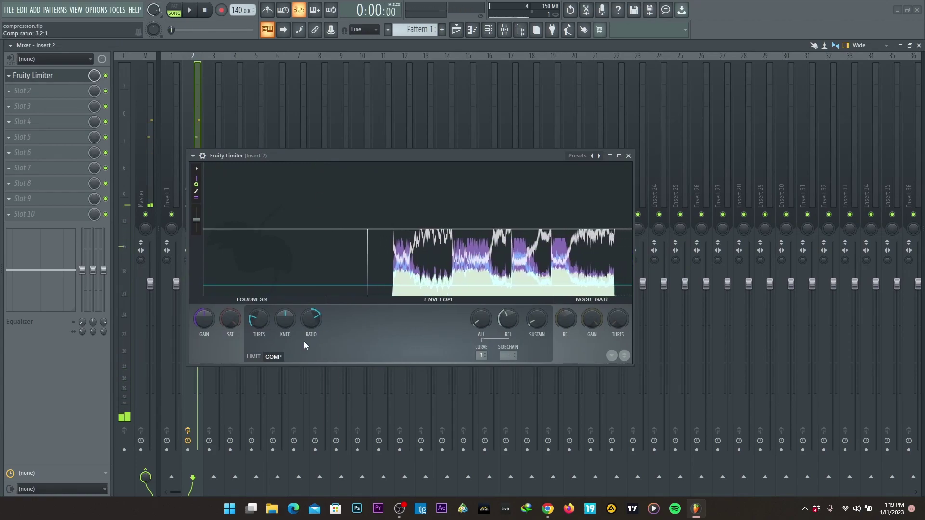
left_click_drag(311, 318, 311, 325)
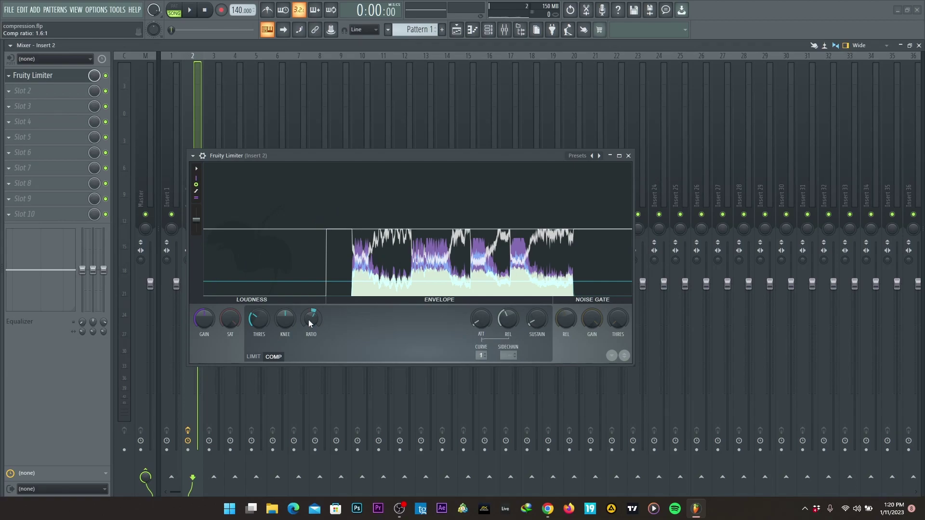
key("space")
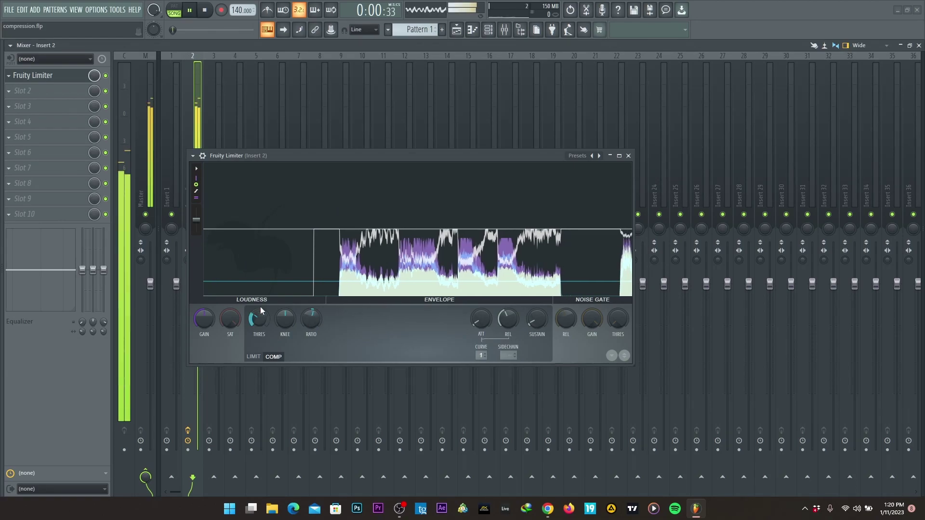
left_click_drag(311, 318, 259, 324)
left_click(105, 76)
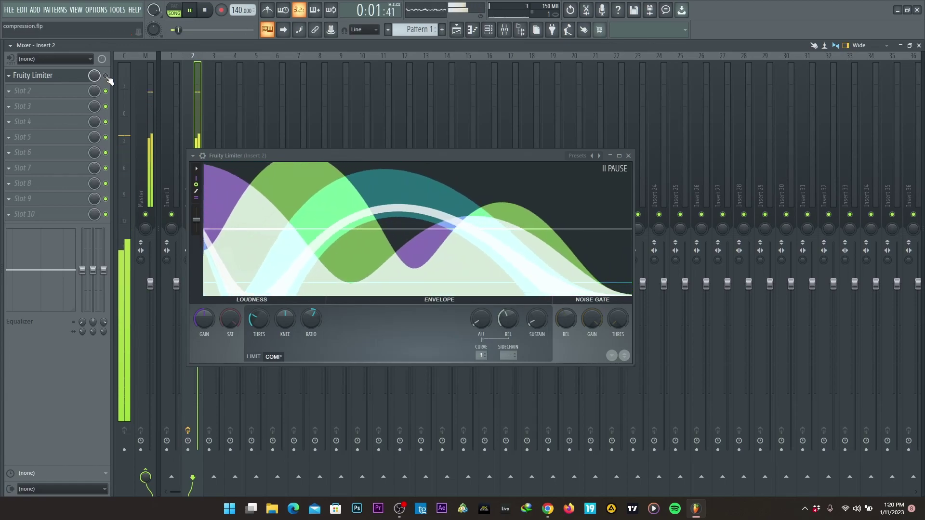
key("space")
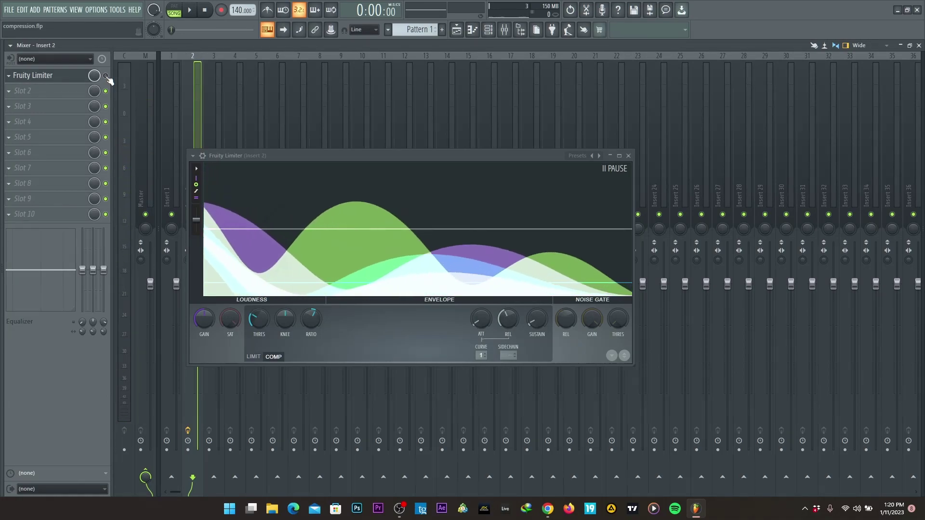
left_click(106, 76)
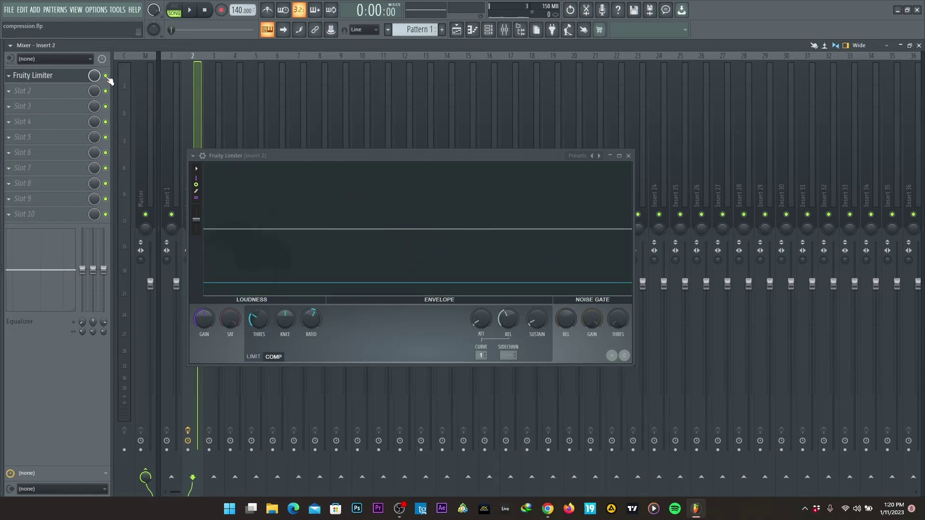
key("space")
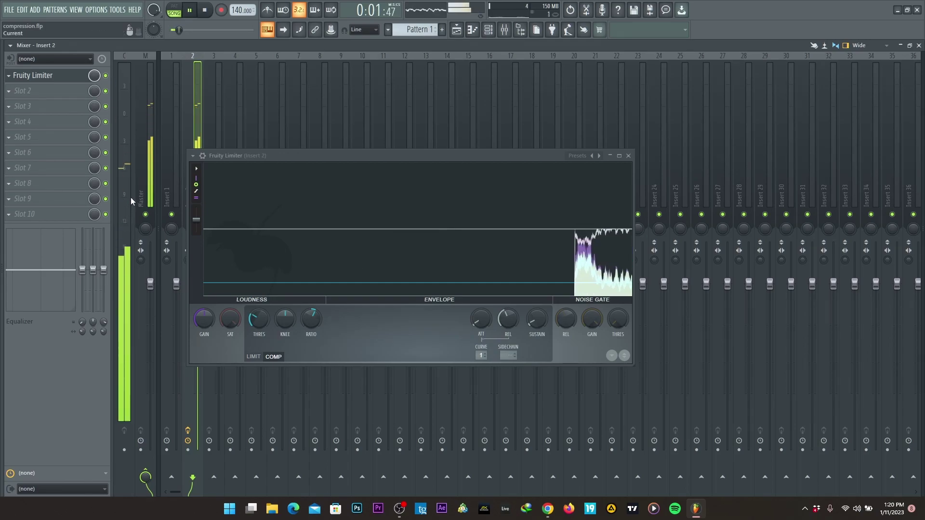
left_click(105, 75)
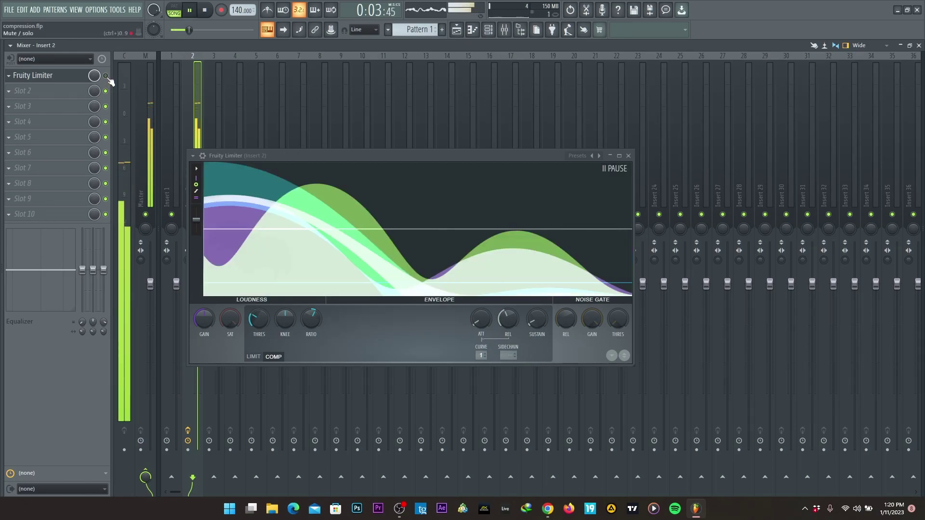
key("space")
key("space")
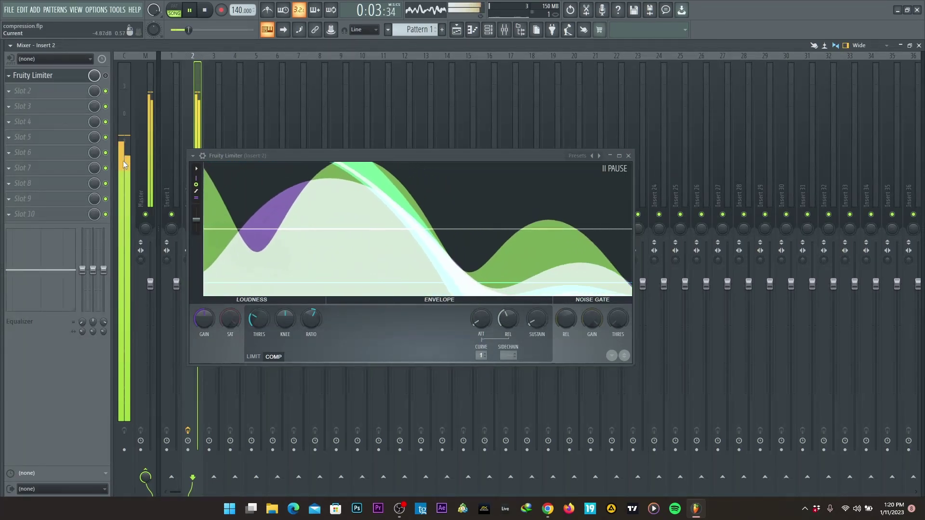
key("space")
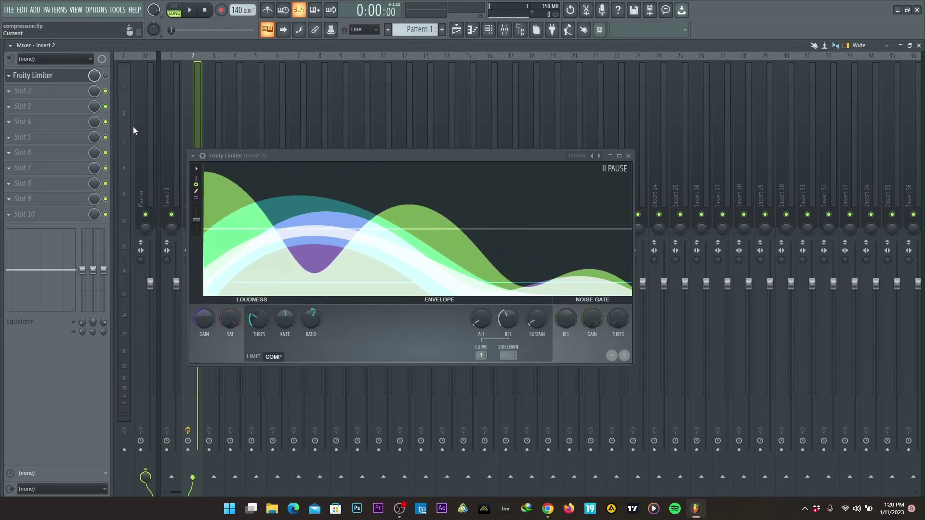
left_click(106, 76)
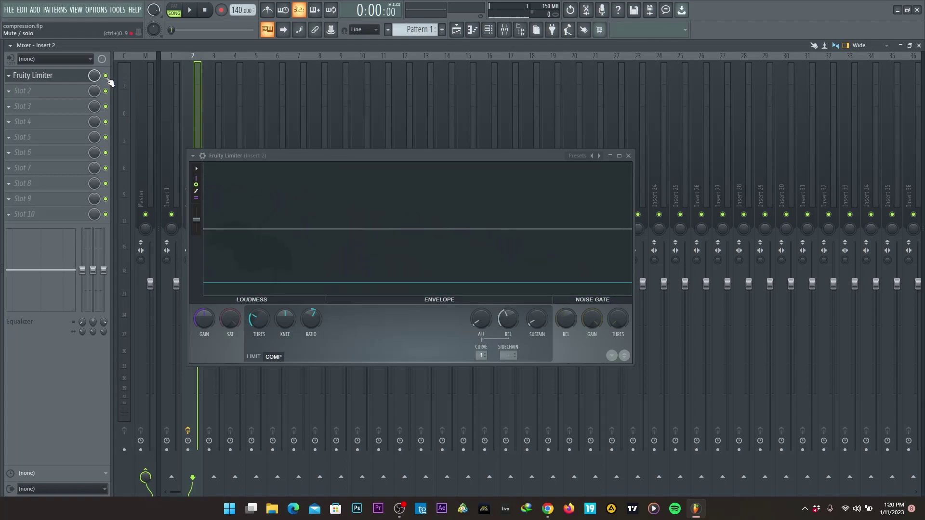
key("space")
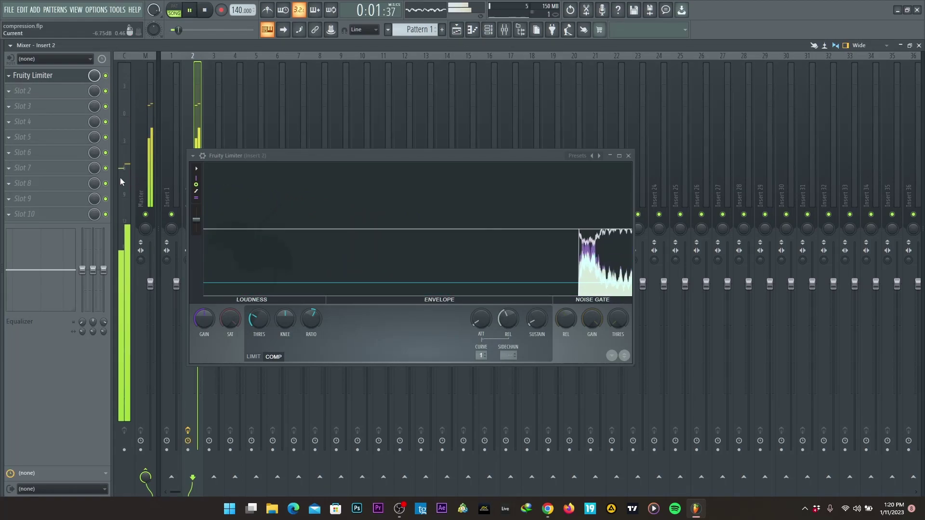
key("space")
Step: Raise the limiter gain to about 2.6 dB, then bypass and re-enable it during playback to compare
left_click_drag(204, 319, 204, 310)
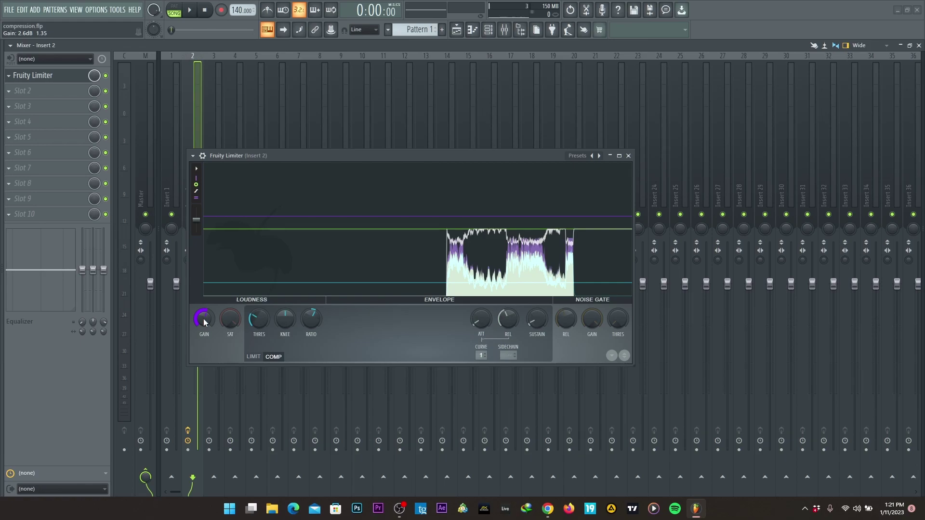
key("space")
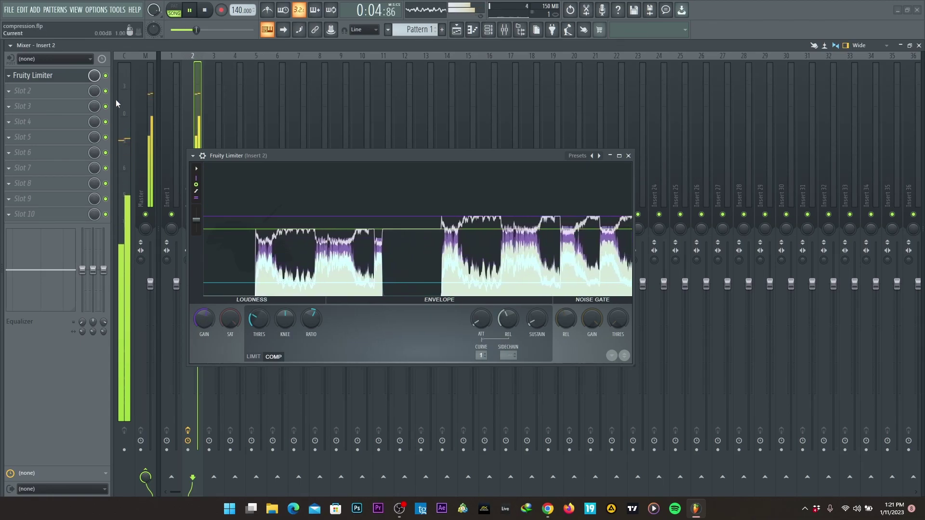
left_click(105, 76)
left_click(105, 75)
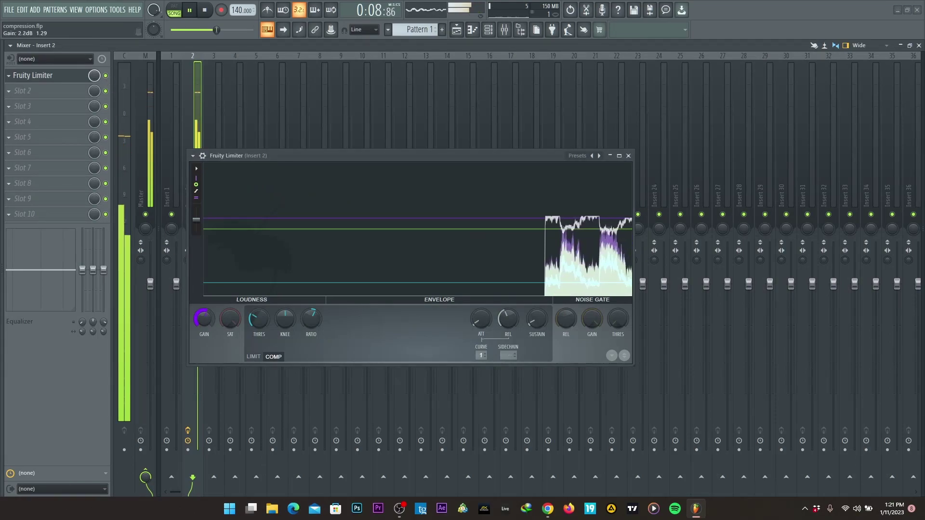
Step: Lengthen the attack and shorten the release to about 4 ms while auditioning the loop
key("space")
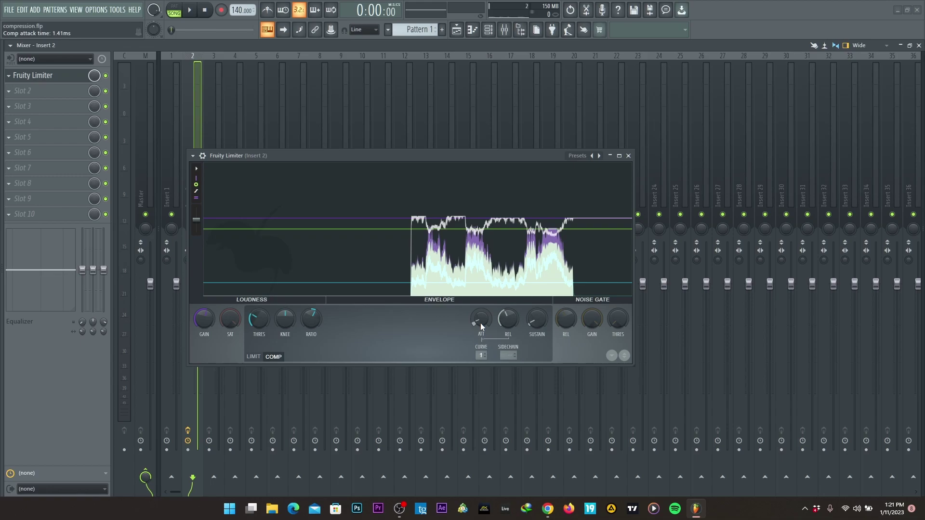
left_click_drag(510, 317, 510, 337)
key("space")
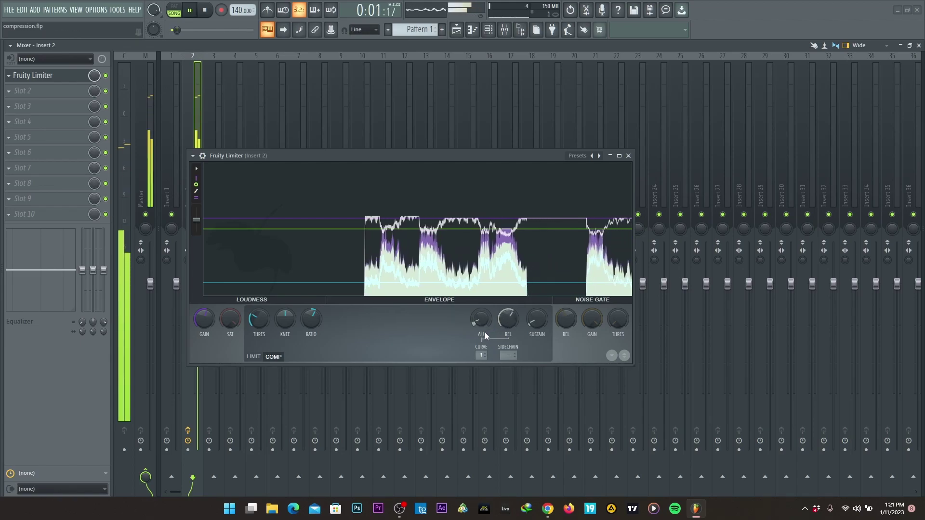
left_click_drag(510, 320, 480, 323)
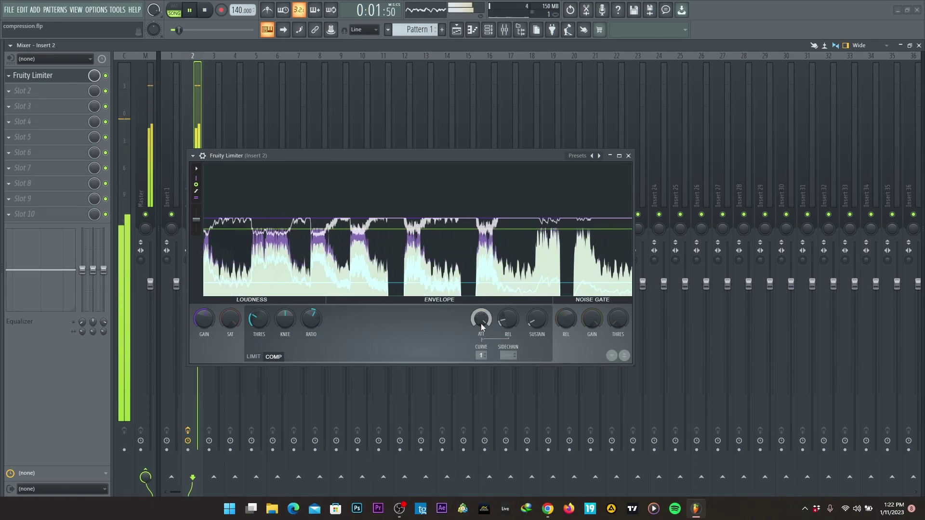
left_click_drag(480, 323, 481, 289)
key("space")
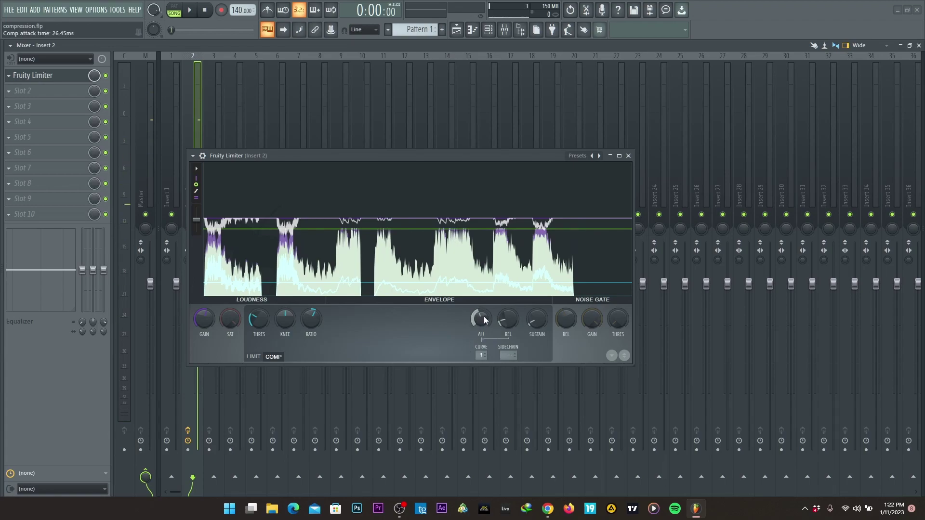
key("space")
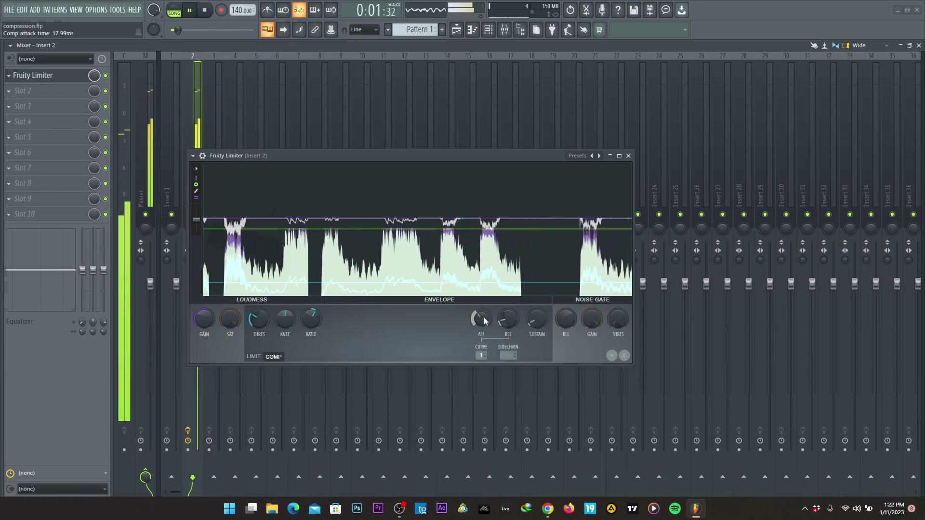
left_click_drag(513, 331, 507, 322)
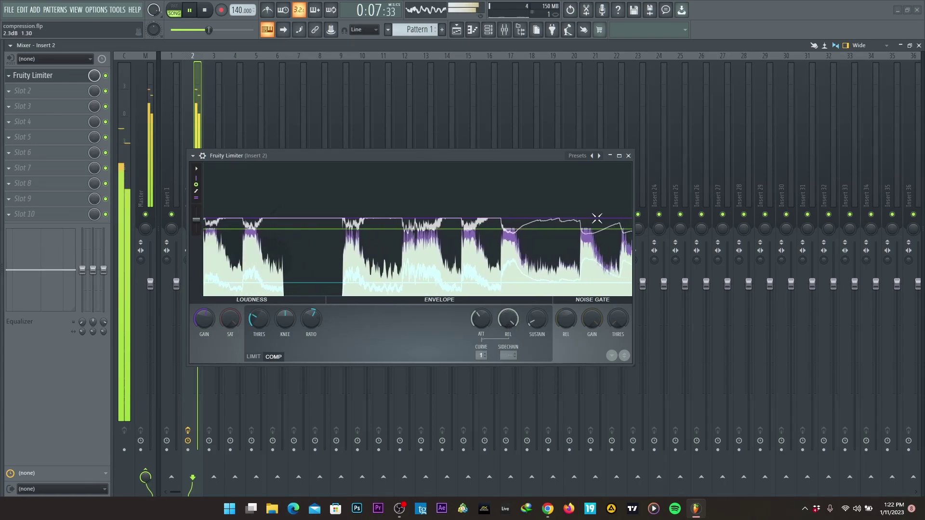
key("space")
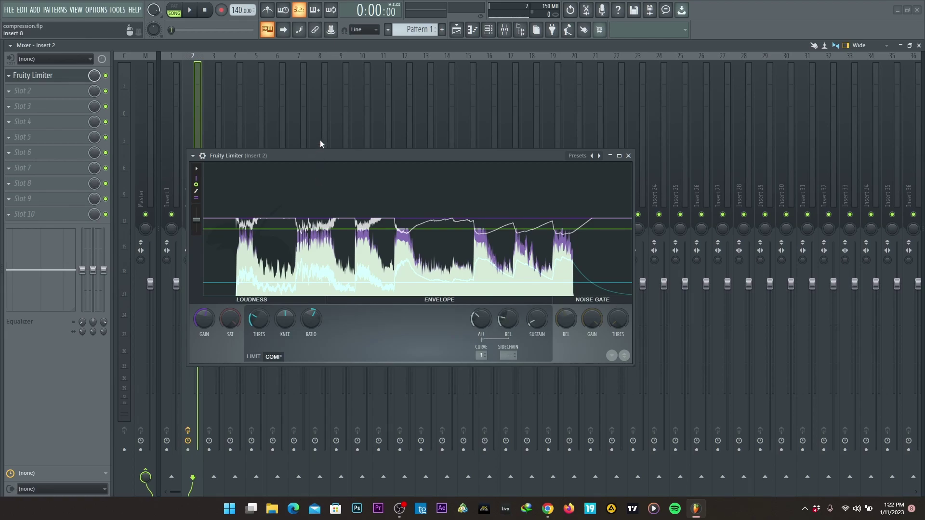
Step: Move the limiter window right and turn the compression knee up to 16%
left_click_drag(323, 154, 371, 172)
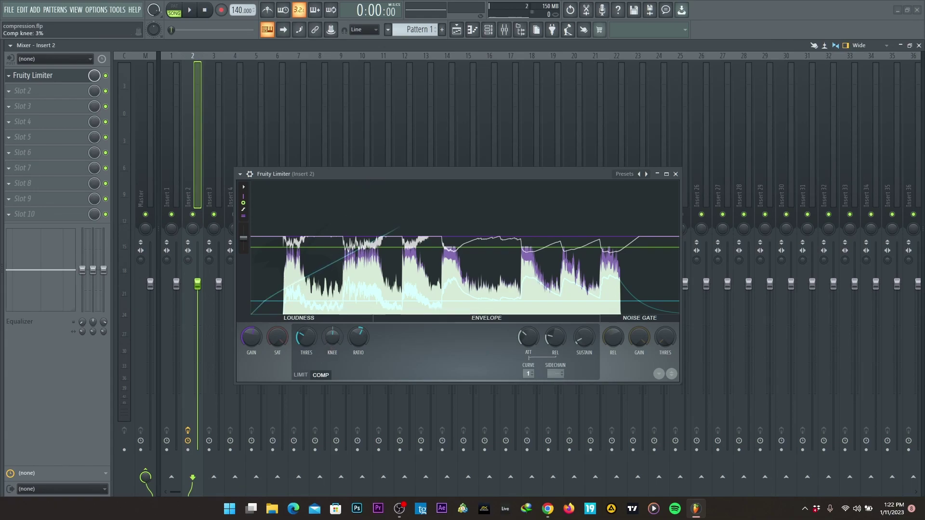
left_click_drag(331, 341, 332, 336)
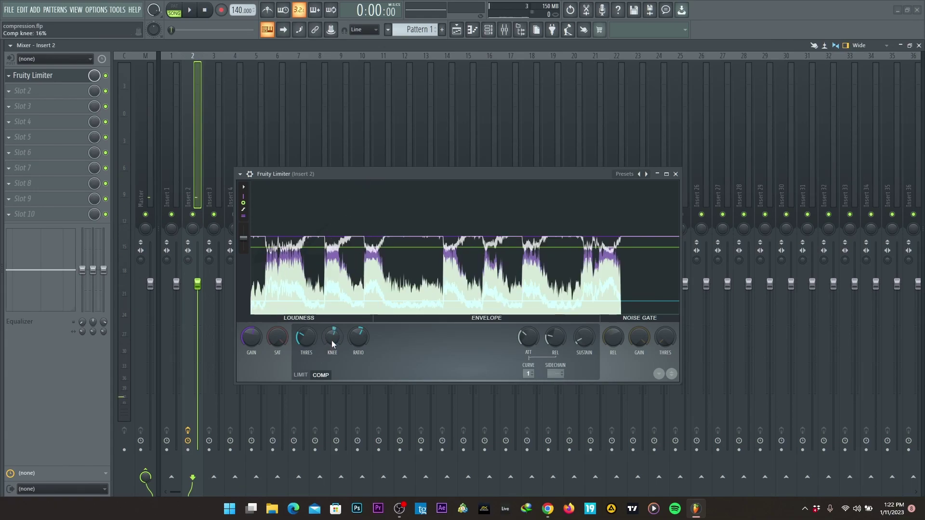